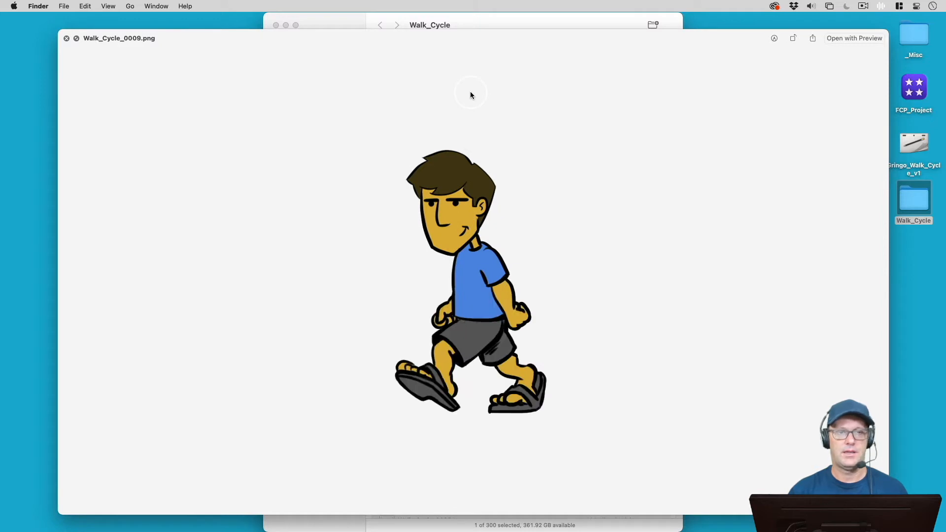
# Preview the image Walk_Cycle_0000.png from the Walk_Cycle folder and close the preview
pyautogui.press('space')
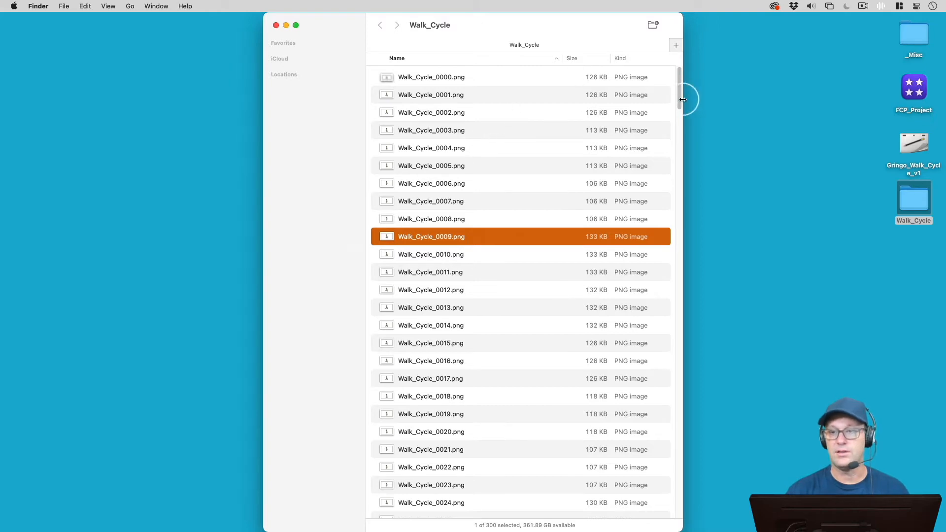
pyautogui.moveTo(681, 105); pyautogui.dragTo(765, 79)
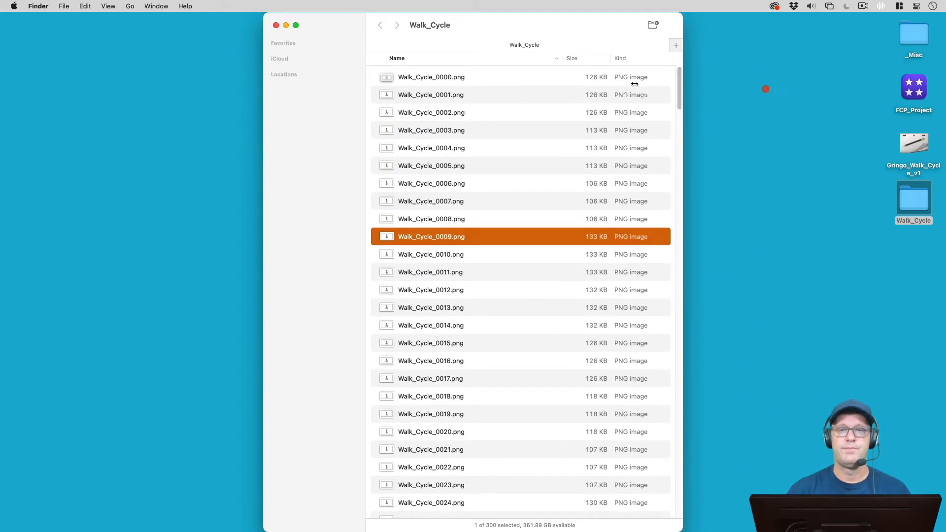
pyautogui.click(422, 78)
pyautogui.press('space')
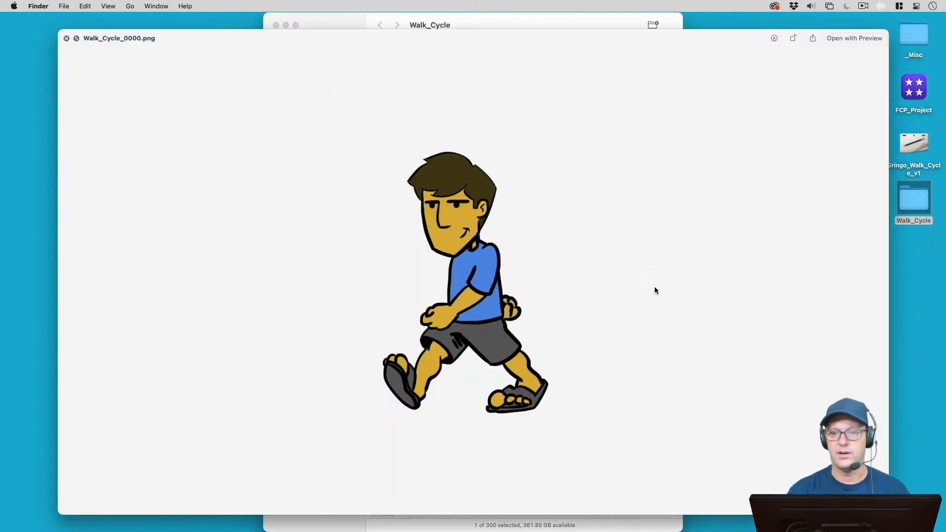
pyautogui.press('space')
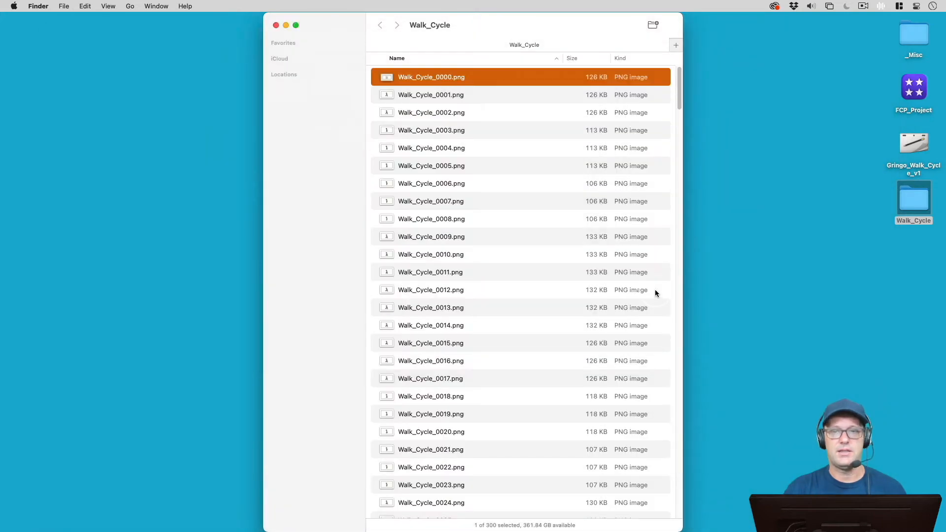
# Switch to Final Cut Pro and open the Desktop's Walk_Cycle folder for media import
pyautogui.press('super+Tab')
pyautogui.press('super+Tab')
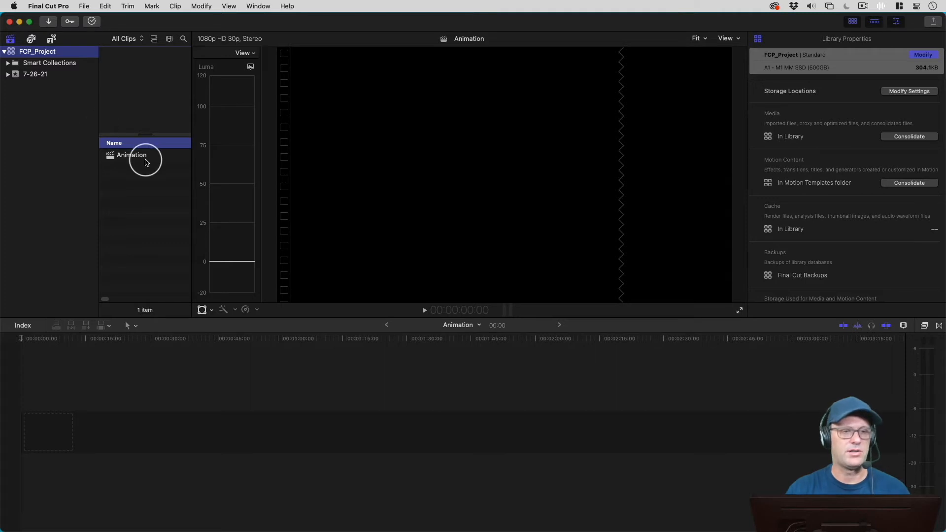
pyautogui.click(82, 6)
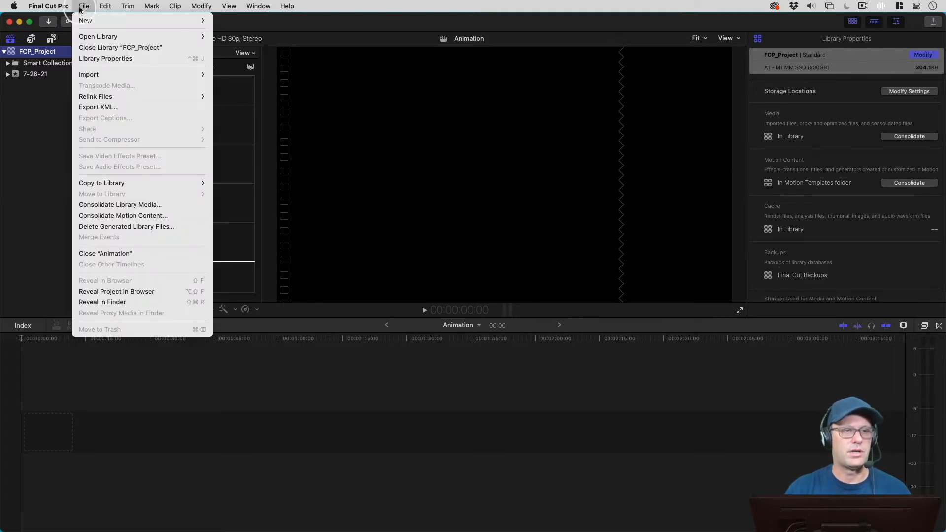
pyautogui.moveTo(95, 79)
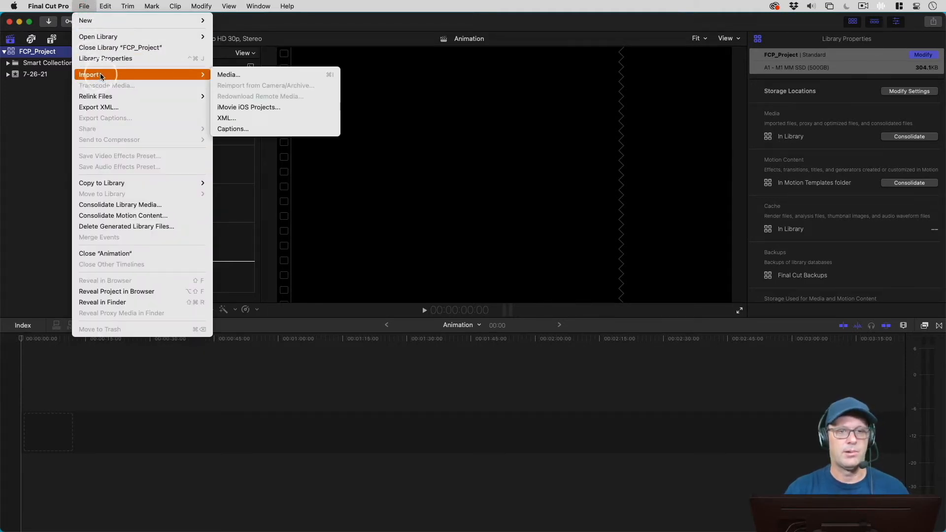
pyautogui.click(241, 75)
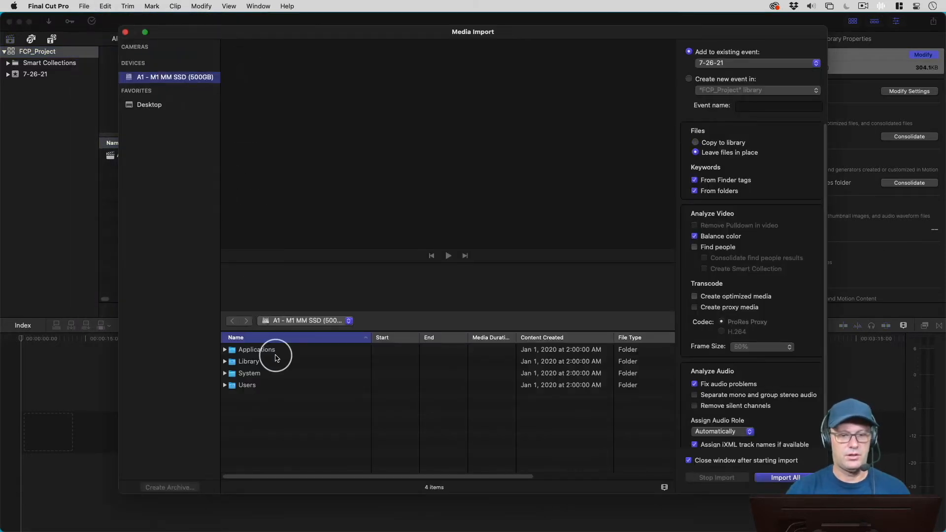
pyautogui.press('Down')
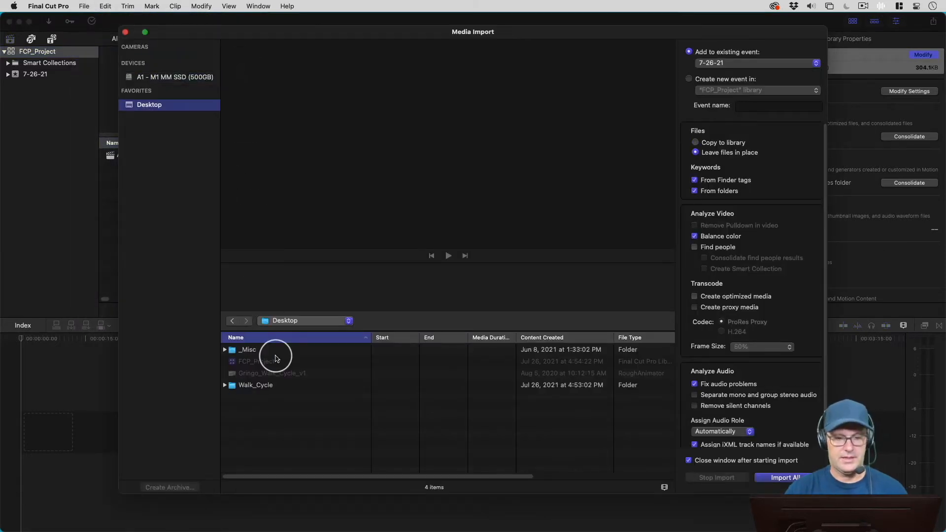
pyautogui.click(249, 390)
pyautogui.doubleClick(249, 391)
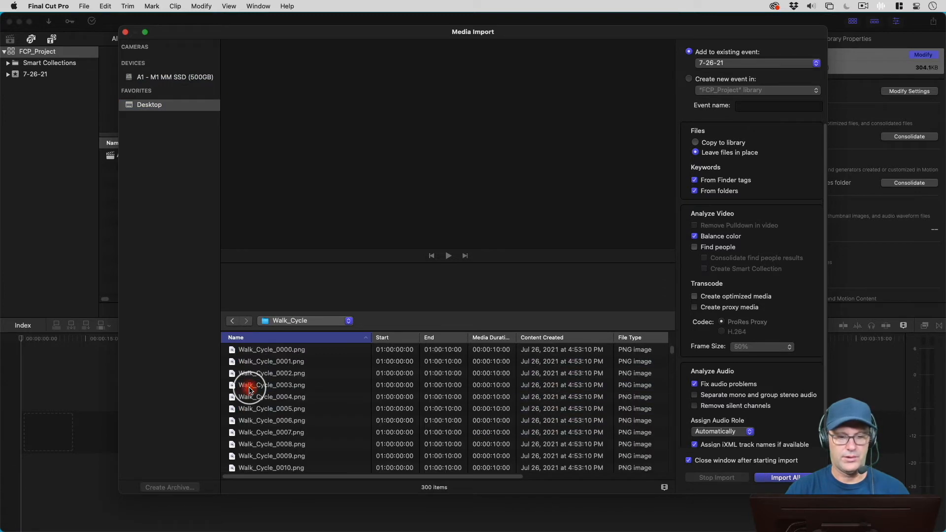
# Import every PNG in the Walk_Cycle folder into the event 7-26-21, leaving the files in place
pyautogui.click(315, 352)
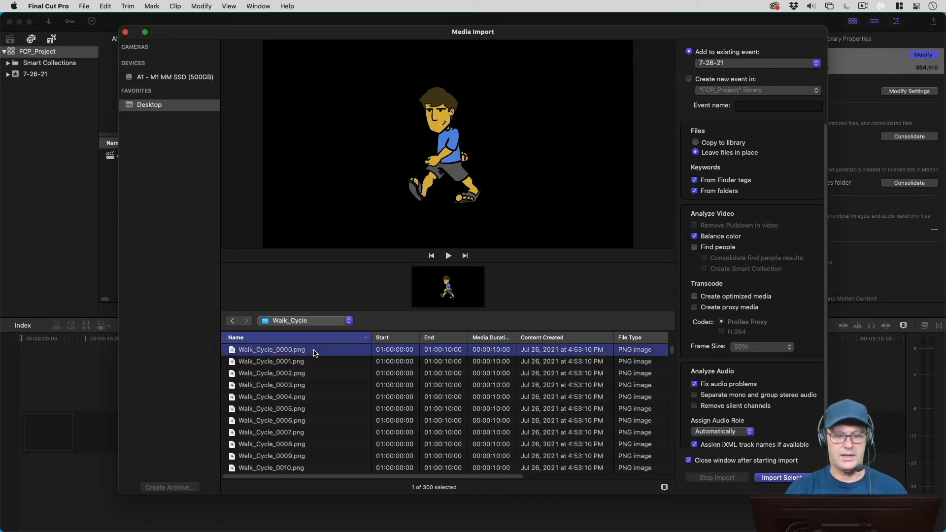
pyautogui.press('super+a')
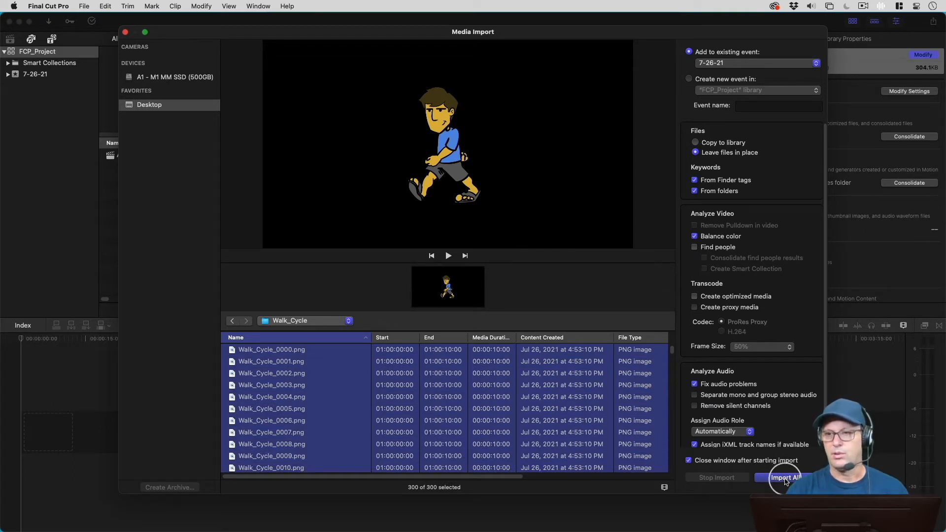
pyautogui.click(784, 479)
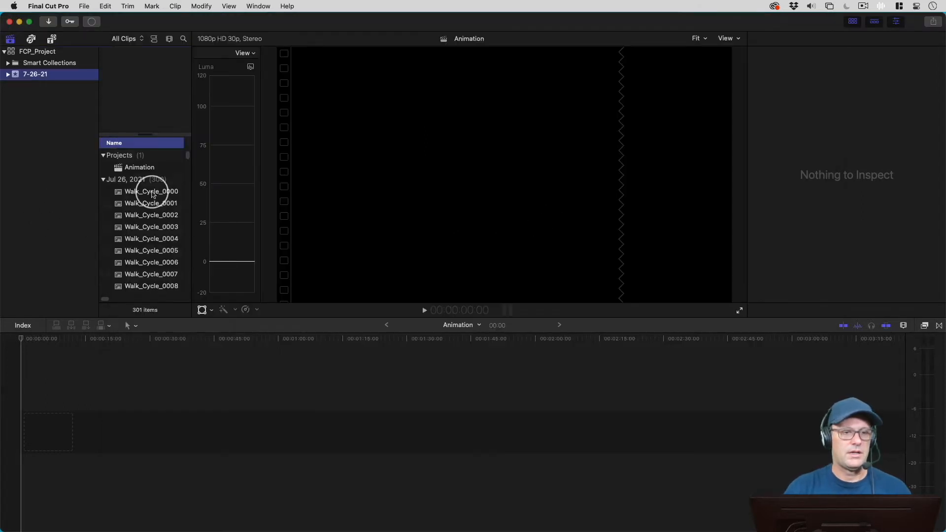
# Add all imported images from Walk_Cycle_0000 to Walk_Cycle_0299 to the start of the Animation project's timeline
pyautogui.click(162, 183)
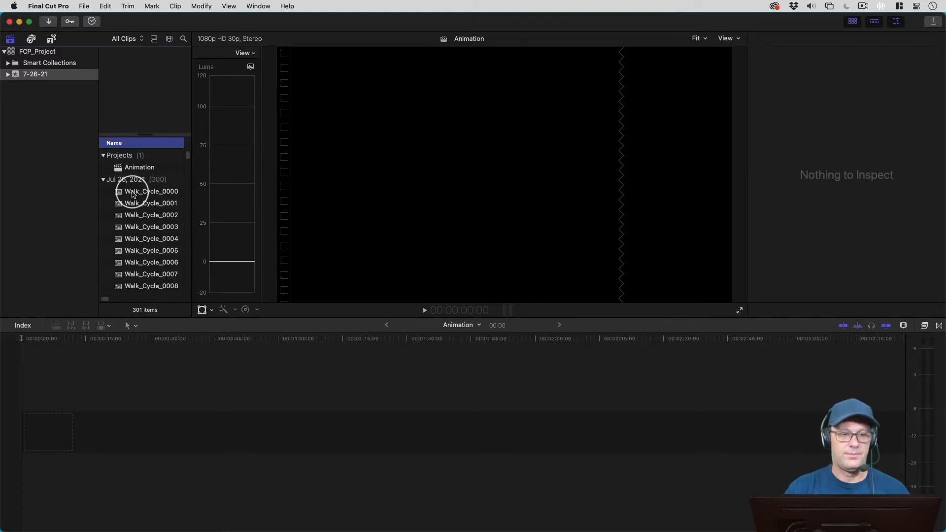
pyautogui.click(132, 194)
pyautogui.click(123, 181)
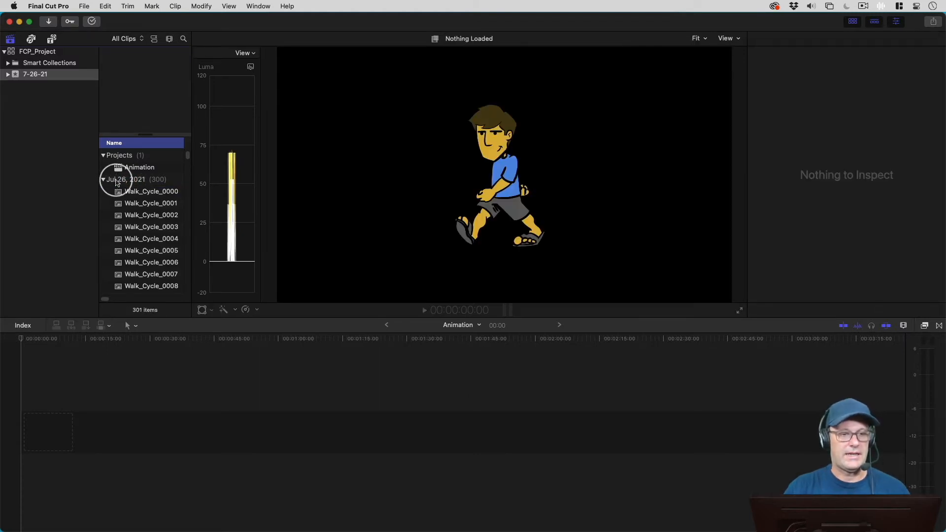
pyautogui.click(140, 192)
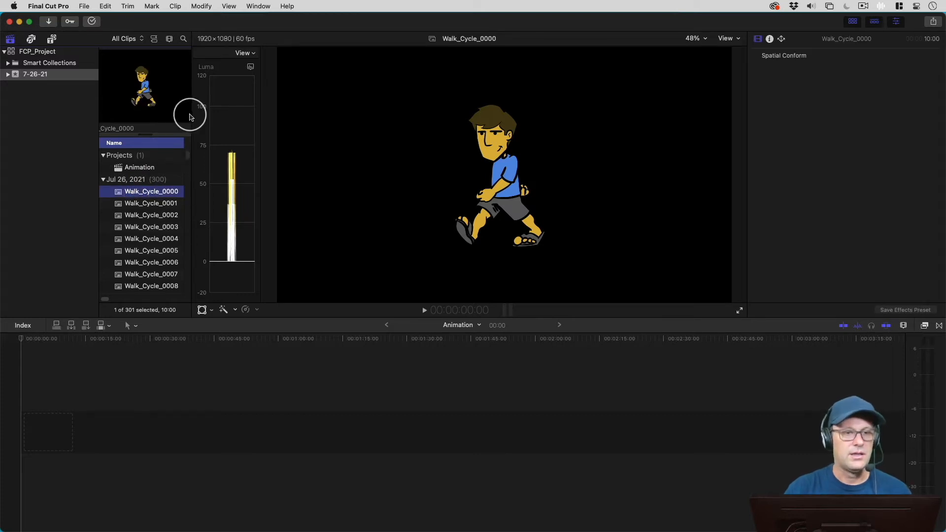
pyautogui.moveTo(187, 155); pyautogui.dragTo(191, 318)
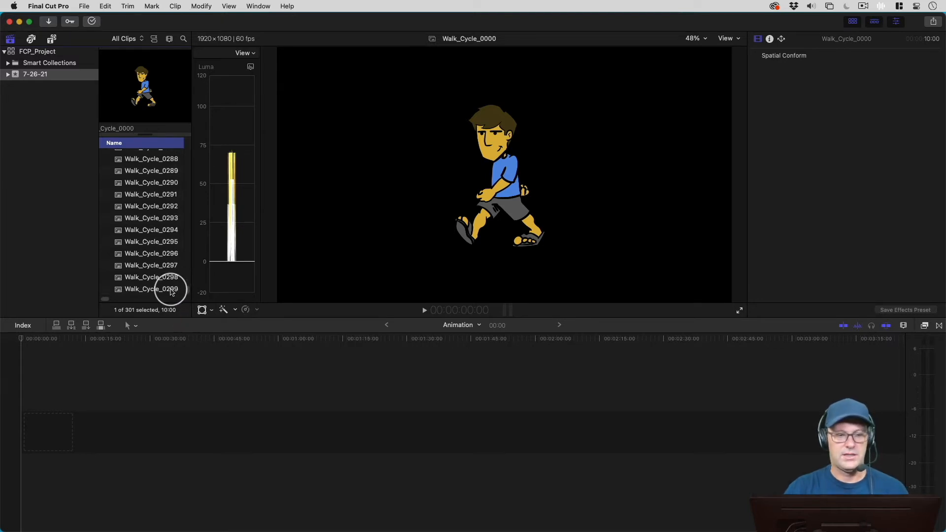
pyautogui.keyDown('shift'); pyautogui.click(170, 291); pyautogui.keyUp('shift')
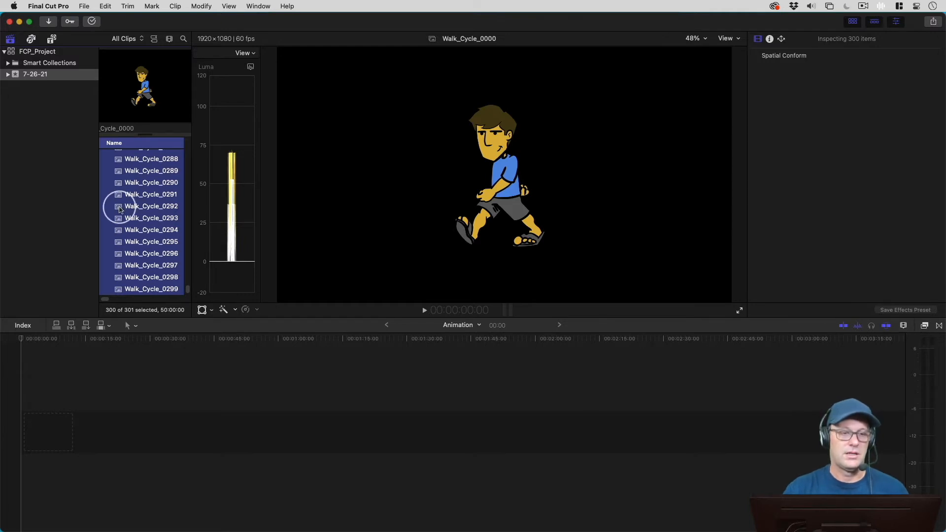
pyautogui.moveTo(120, 209); pyautogui.dragTo(58, 429)
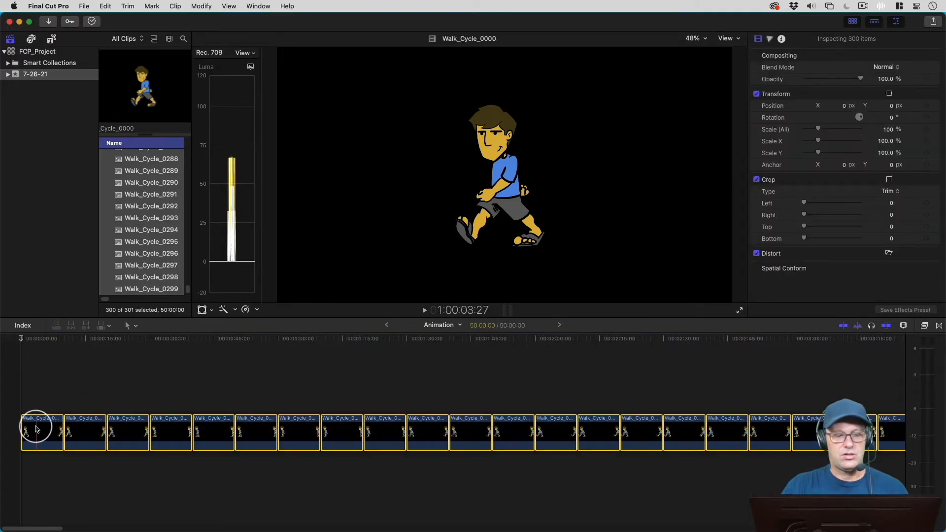
# Set the duration of all Walk_Cycle clips in the timeline to 1 frame each
pyautogui.click(52, 401)
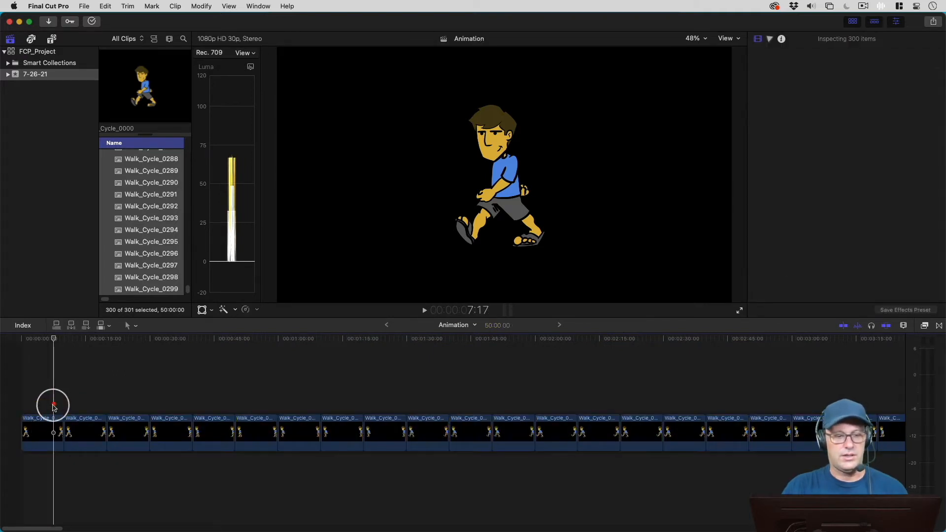
pyautogui.click(45, 432)
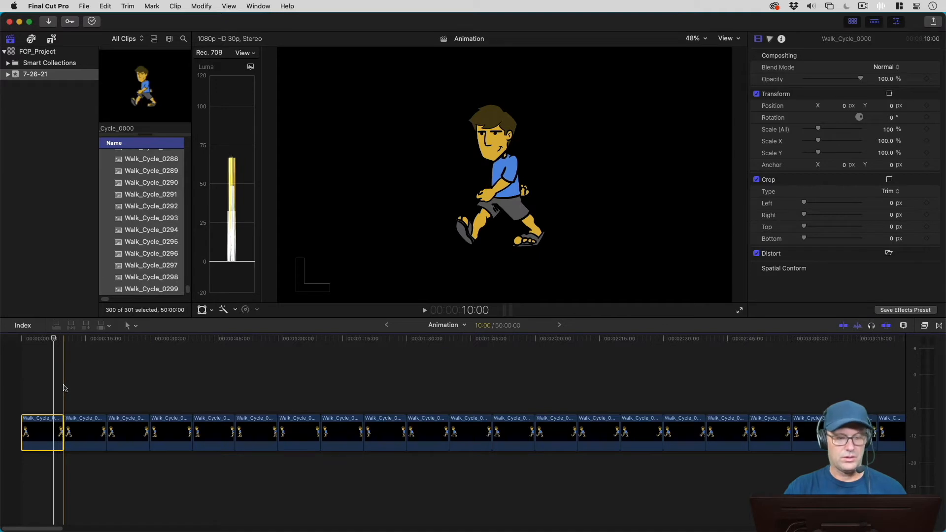
pyautogui.press('super+a')
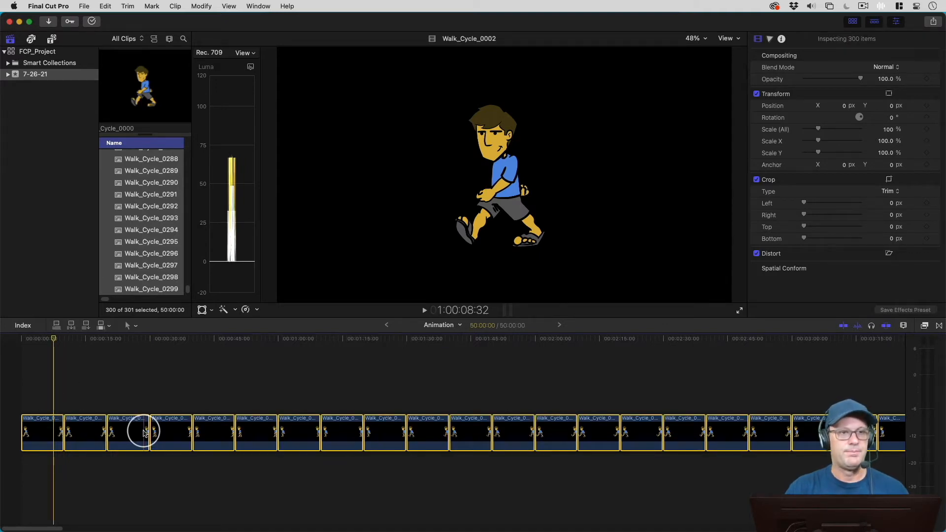
pyautogui.click(105, 4)
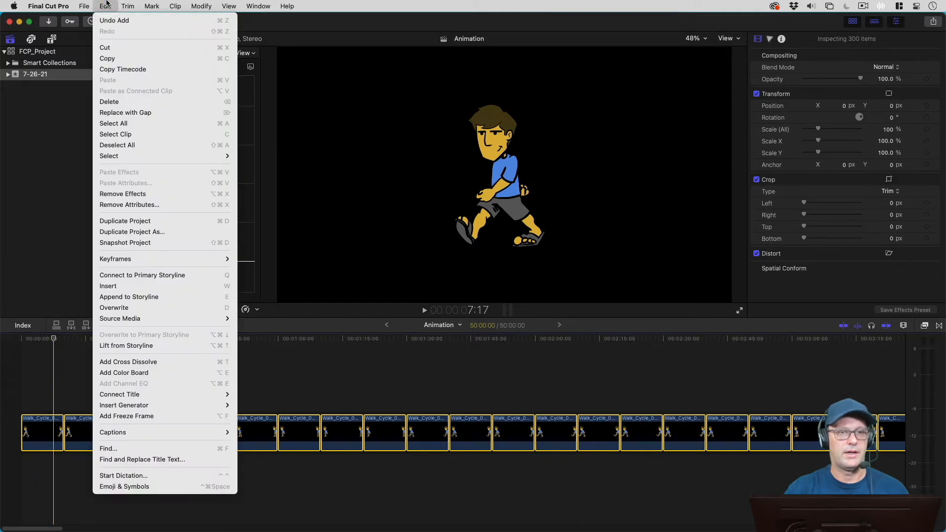
pyautogui.click(126, 124)
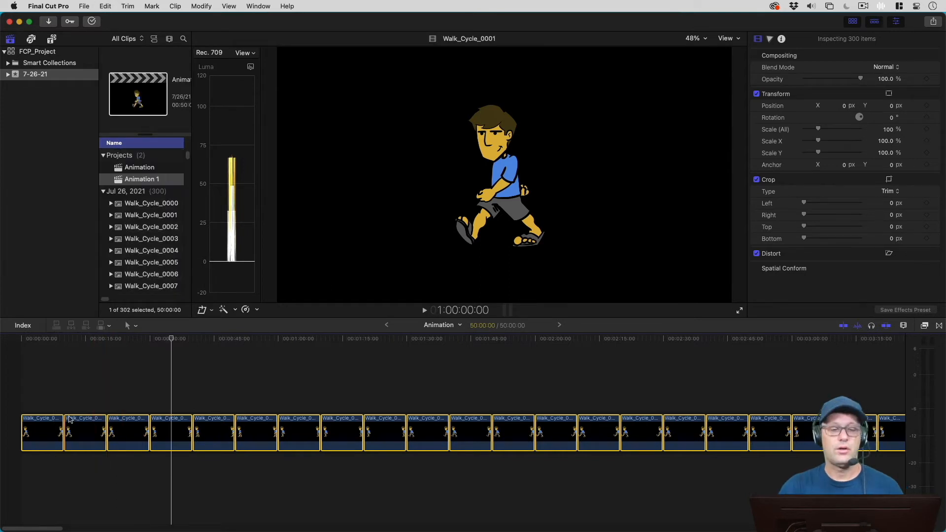
pyautogui.click(77, 425)
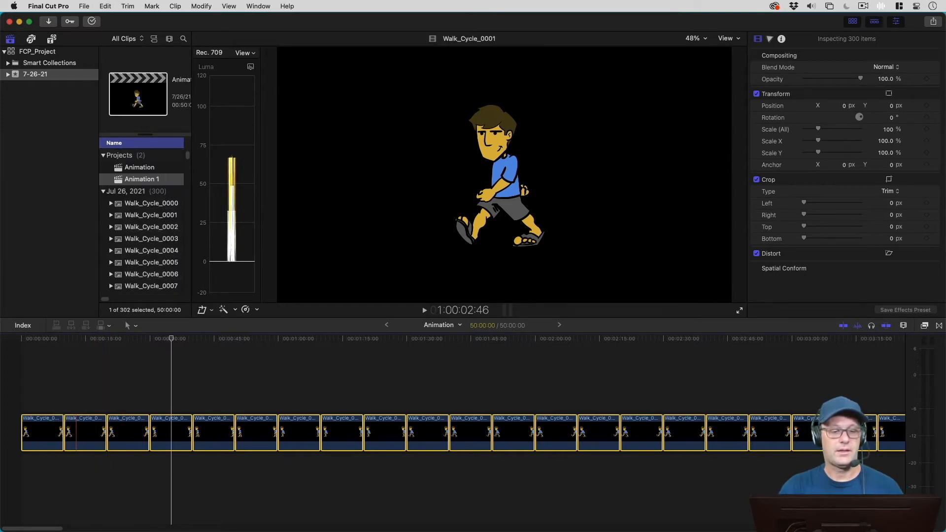
pyautogui.rightClick(53, 428)
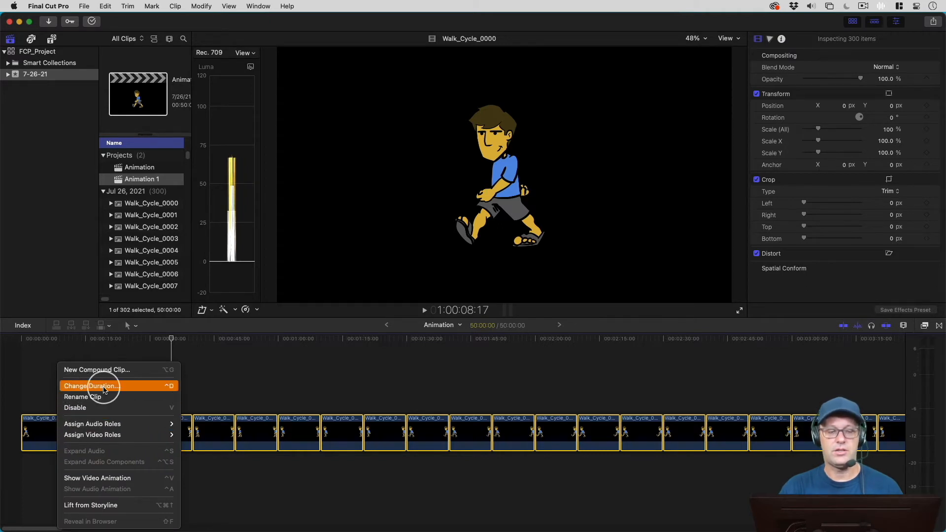
pyautogui.click(170, 386)
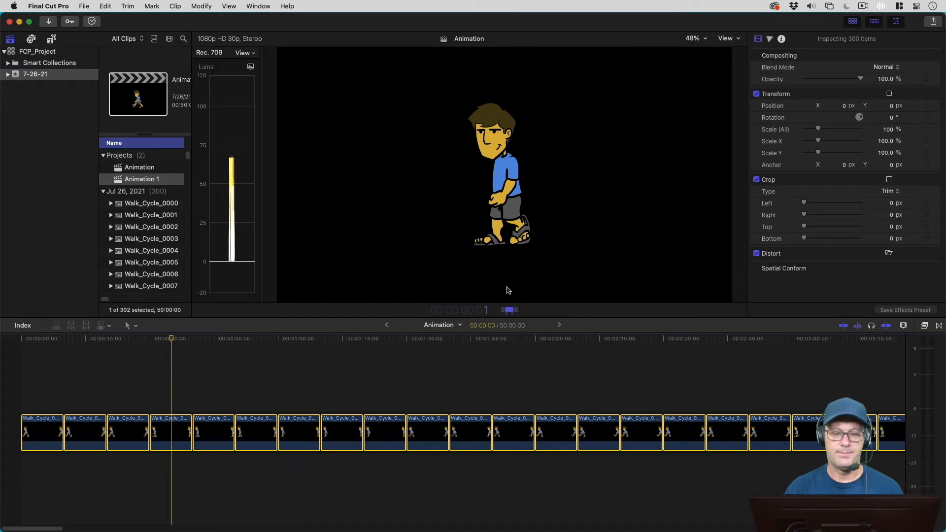
pyautogui.press('Return')
# Examine the shortened clips across the whole timeline and up close at its start
pyautogui.click(64, 364)
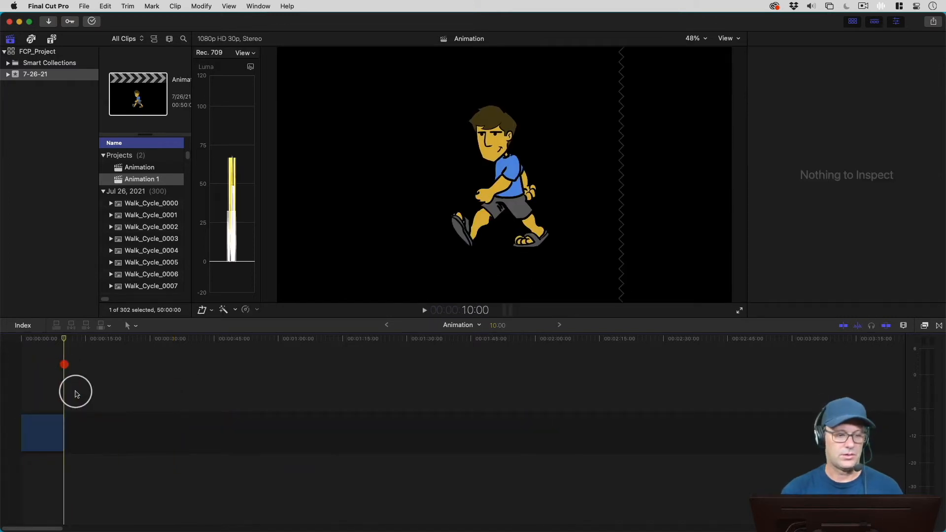
pyautogui.hotkey('shift', 'z')
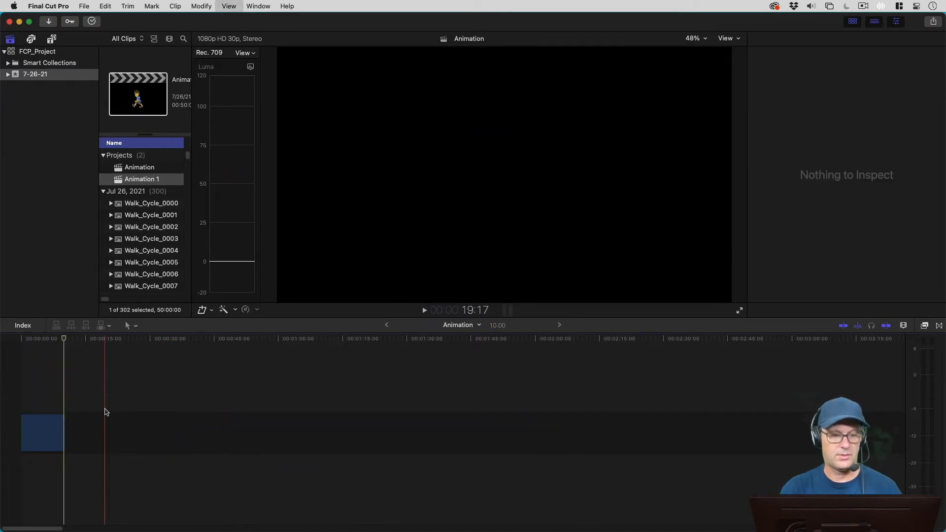
pyautogui.moveTo(106, 410); pyautogui.dragTo(37, 340)
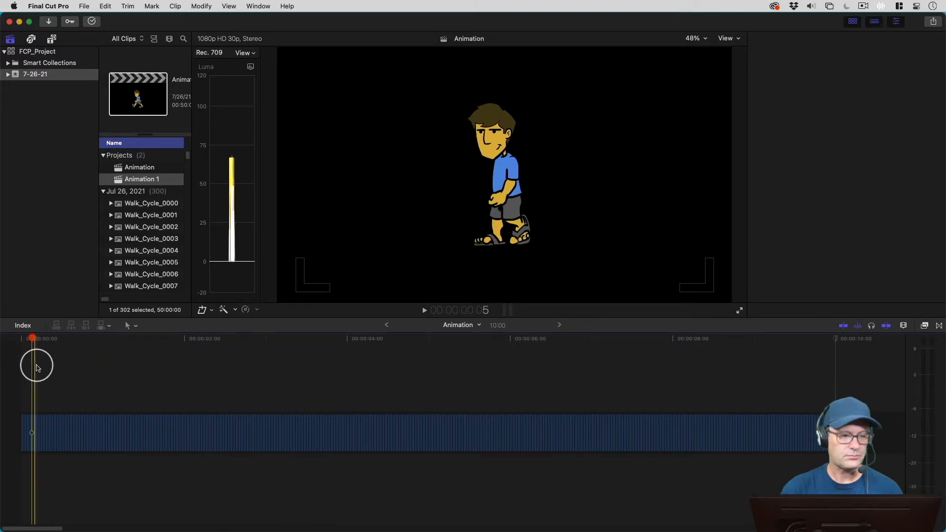
pyautogui.click(25, 422)
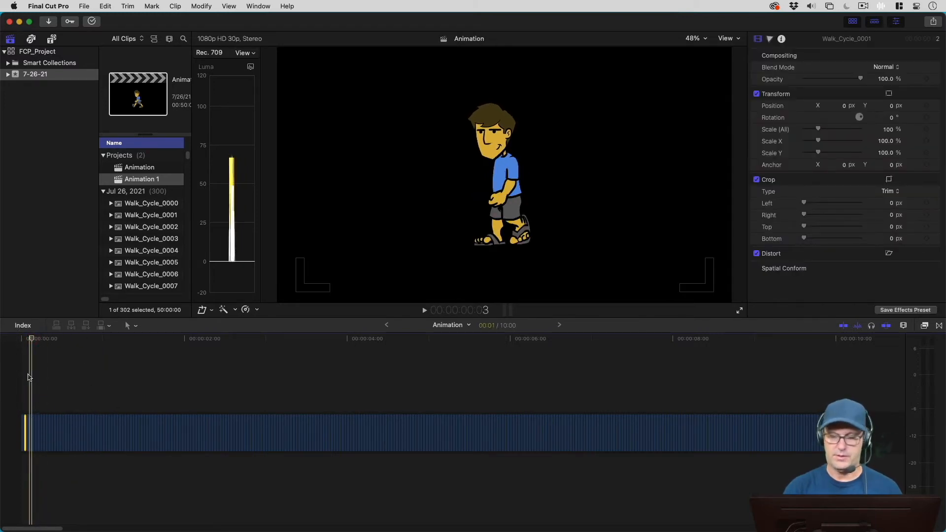
pyautogui.press('super+equal')
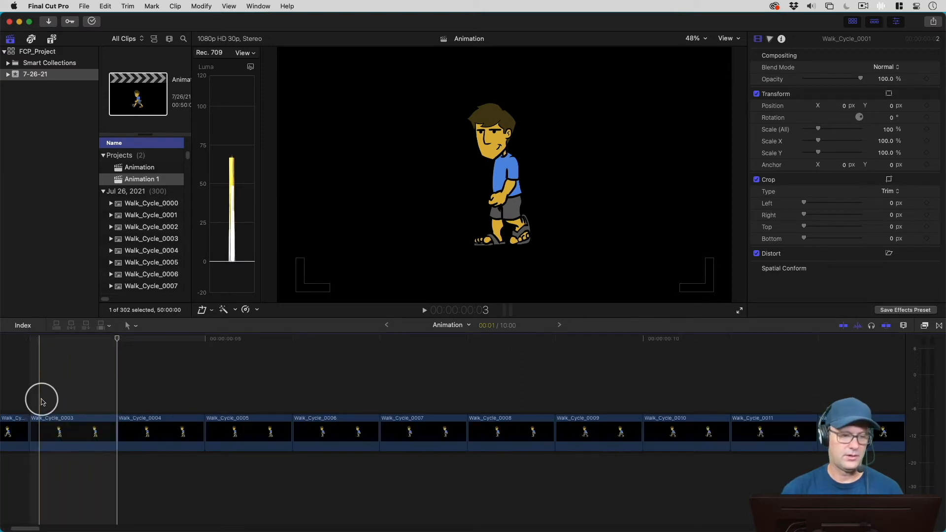
pyautogui.hscroll(-5, 42, 401)
pyautogui.click(92, 429)
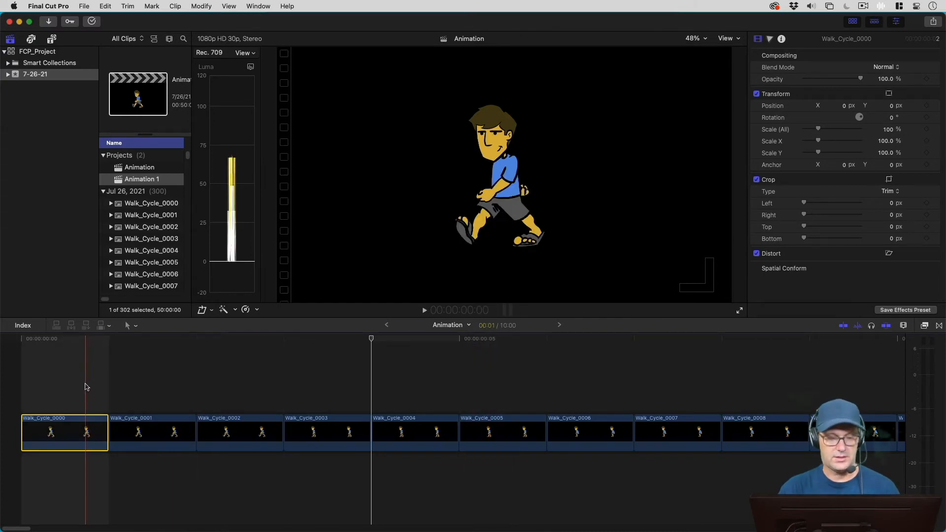
# Set the duration of all Walk_Cycle clips in the timeline to 2 frames each and check the first clip
pyautogui.press('super+a')
pyautogui.rightClick(88, 418)
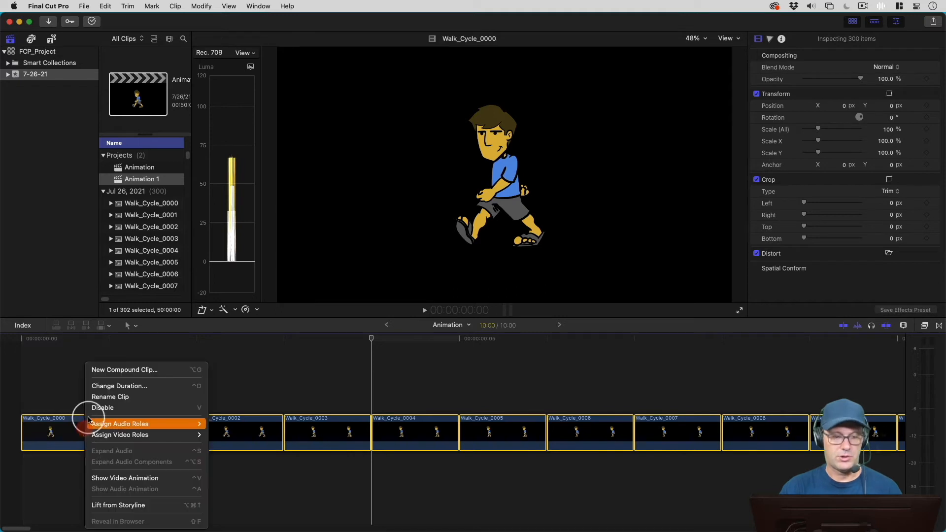
pyautogui.click(114, 386)
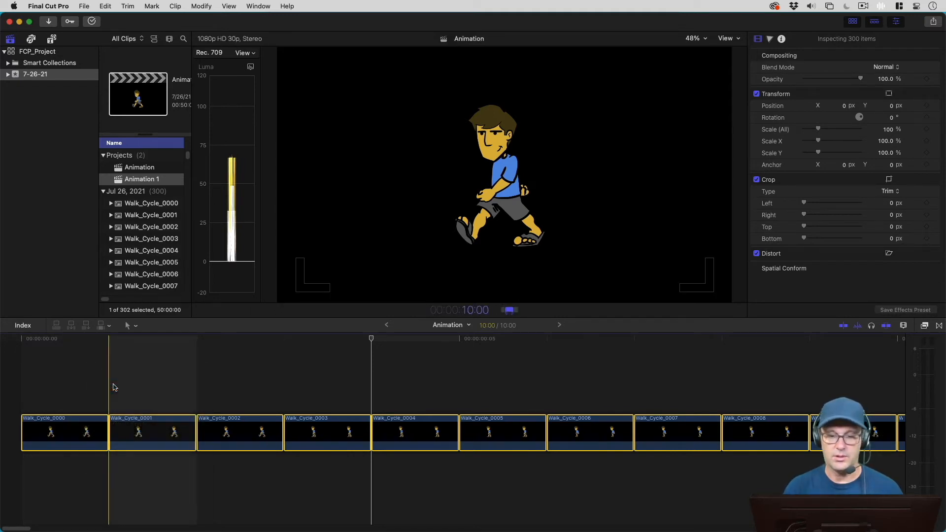
pyautogui.press('Return')
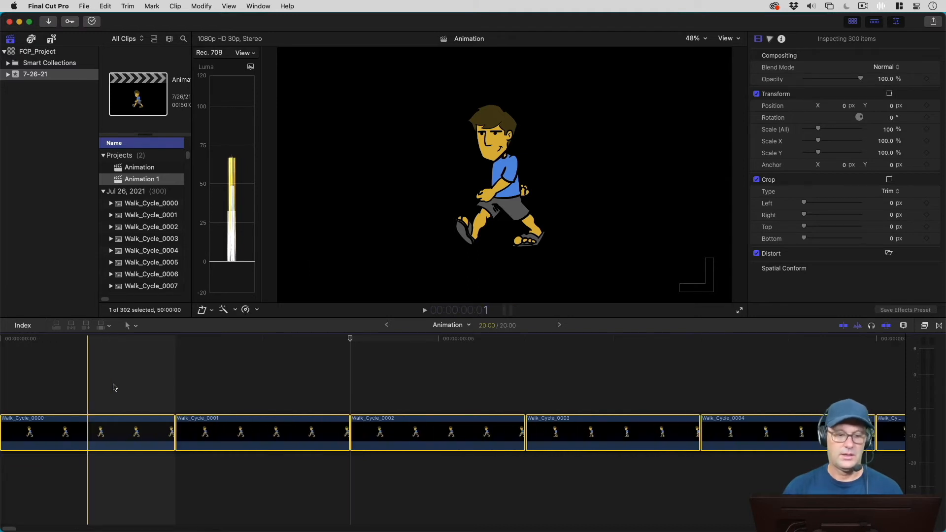
pyautogui.click(114, 387)
pyautogui.click(118, 431)
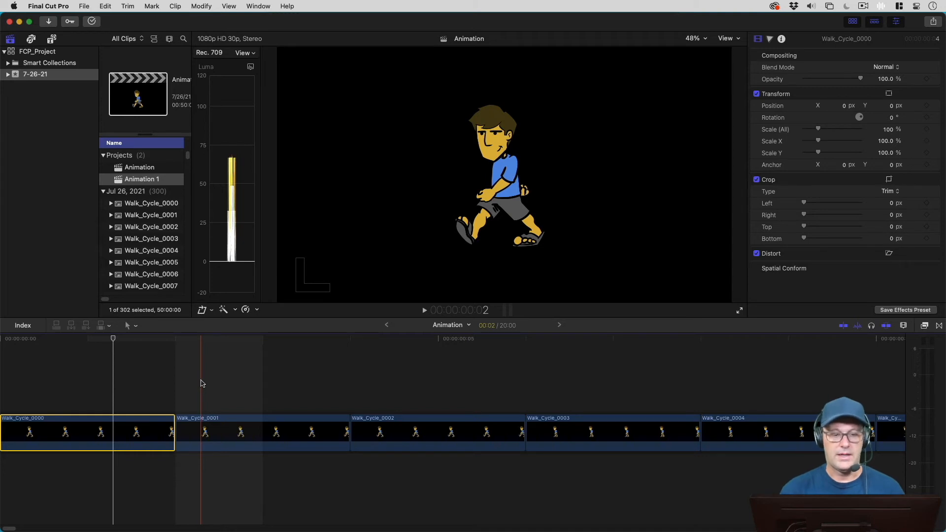
pyautogui.click(154, 377)
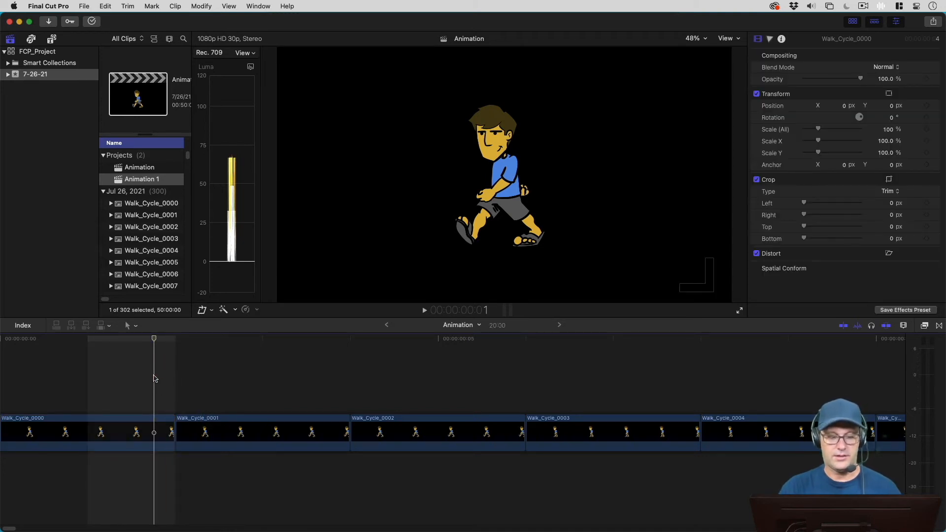
# Combine all clips in the Animation timeline into a compound clip named Walk Cycle in the event 7-26-21
pyautogui.hotkey('shift', 'z')
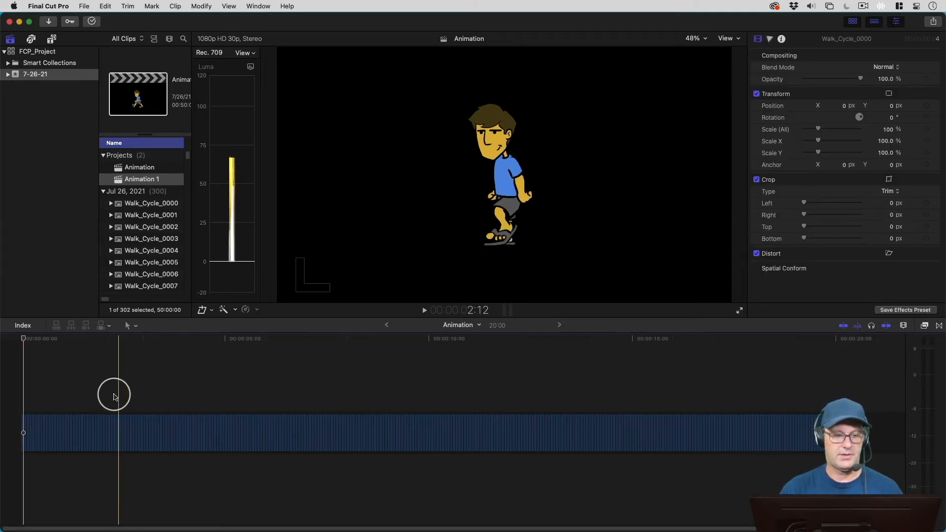
pyautogui.moveTo(49, 413); pyautogui.dragTo(376, 380)
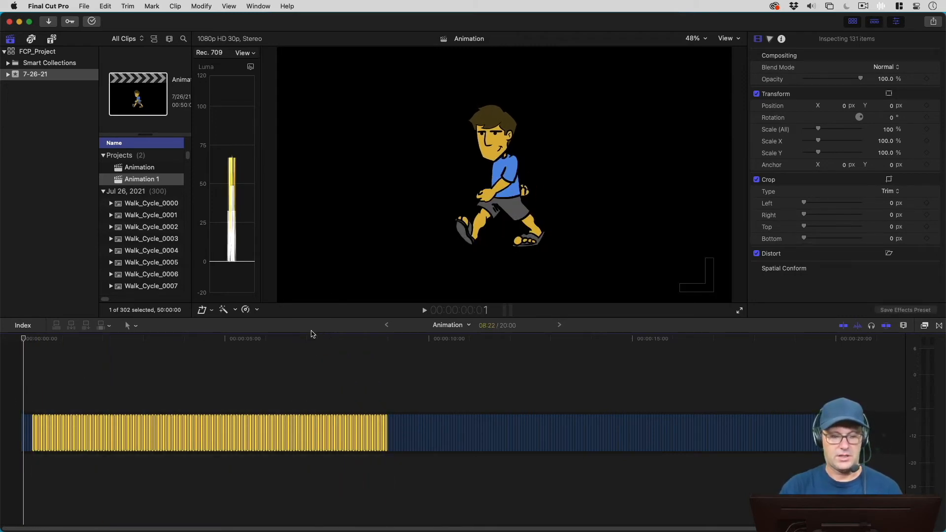
pyautogui.click(104, 6)
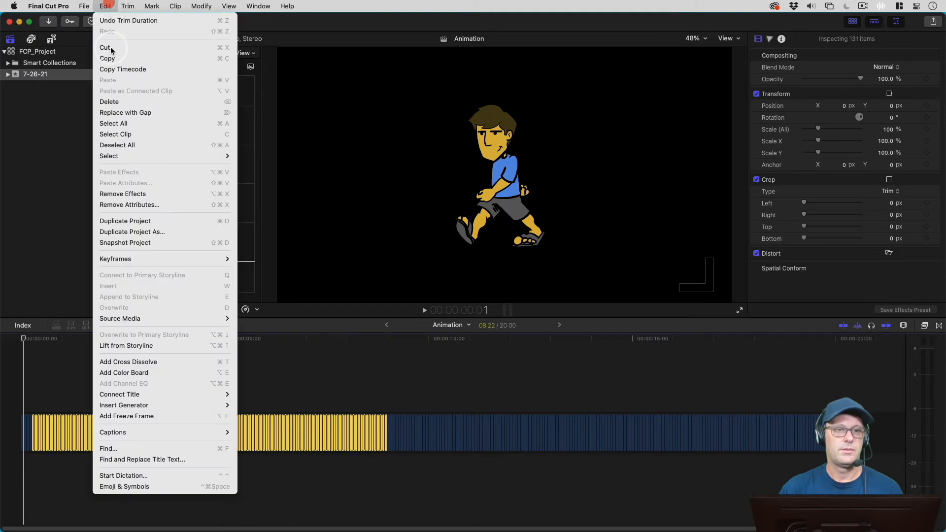
pyautogui.click(131, 123)
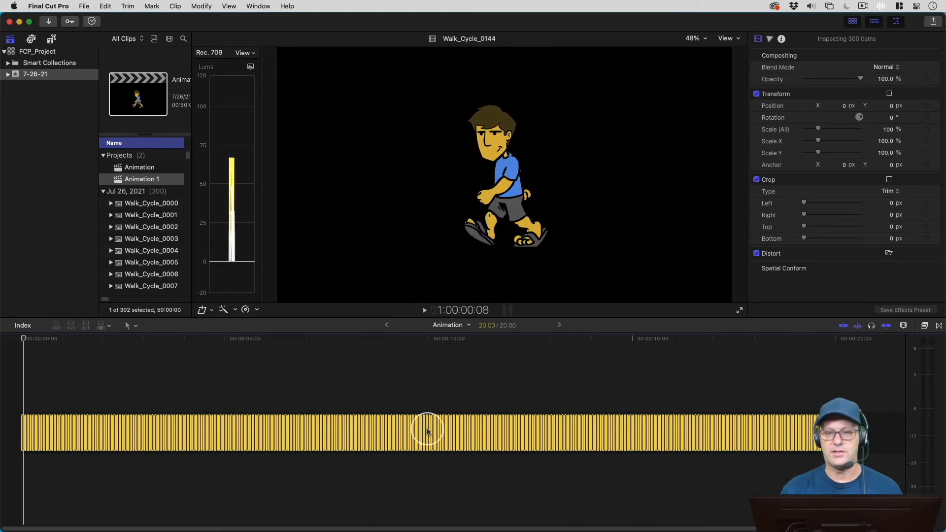
pyautogui.click(588, 431)
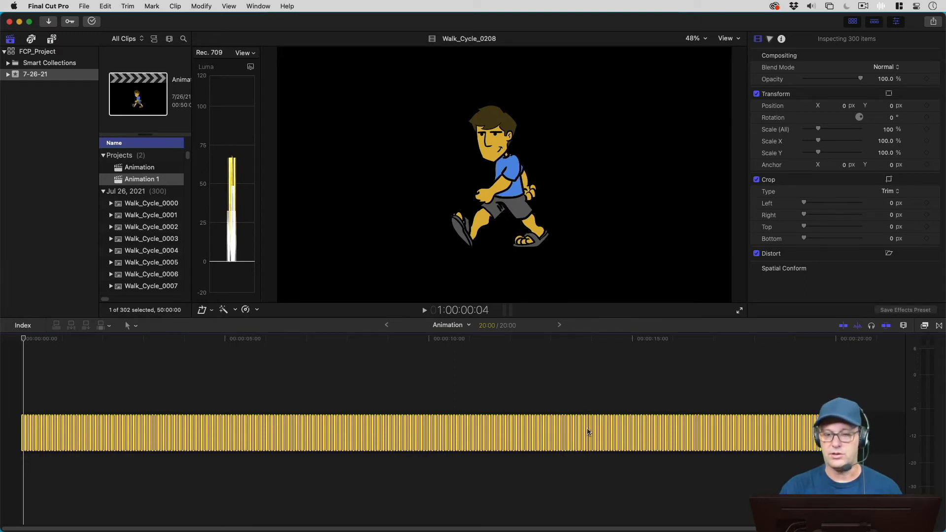
pyautogui.rightClick(588, 431)
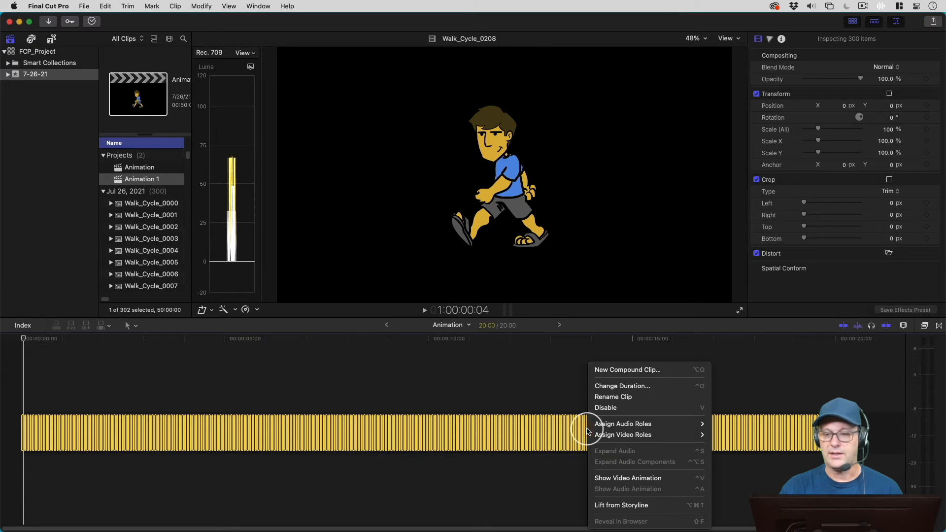
pyautogui.click(639, 371)
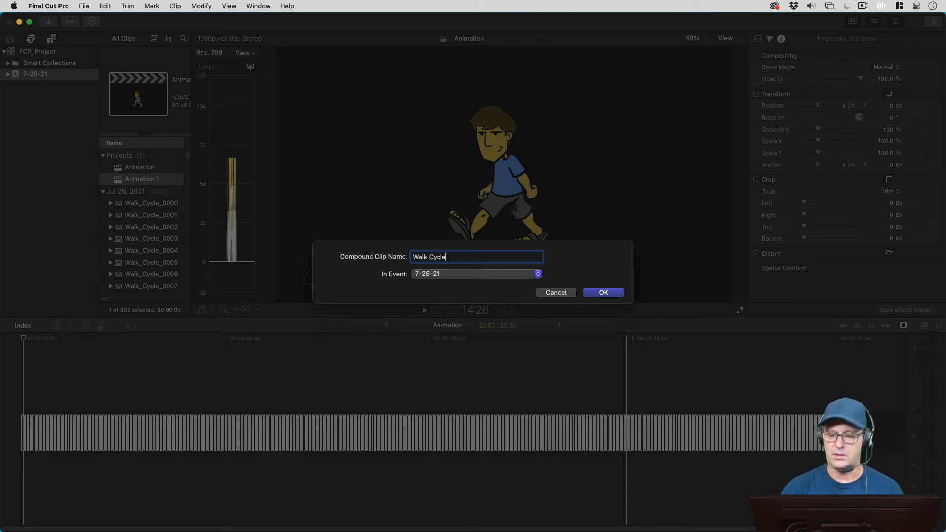
pyautogui.press('Return')
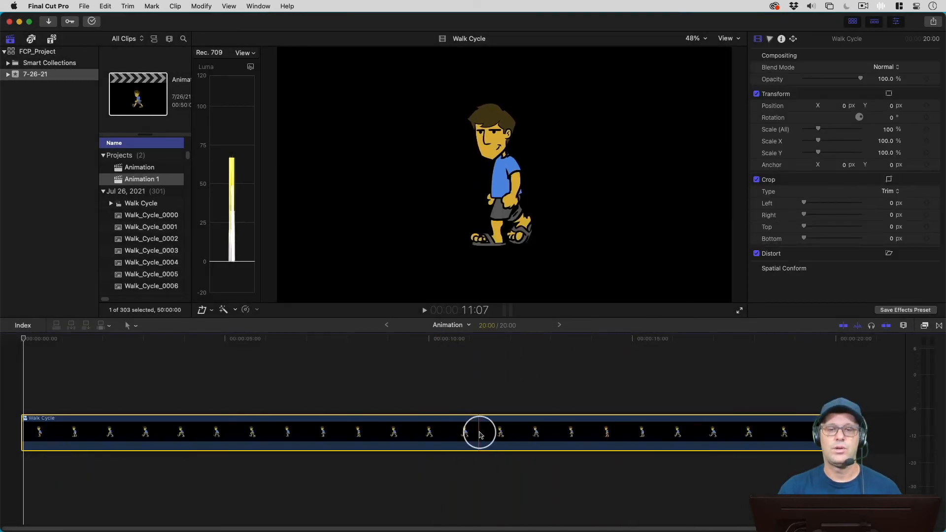
pyautogui.click(437, 392)
pyautogui.moveTo(457, 433)
pyautogui.mouseDown()
pyautogui.moveTo(407, 428)
pyautogui.moveTo(420, 428)
pyautogui.moveTo(424, 386)
pyautogui.moveTo(456, 432)
pyautogui.mouseUp()
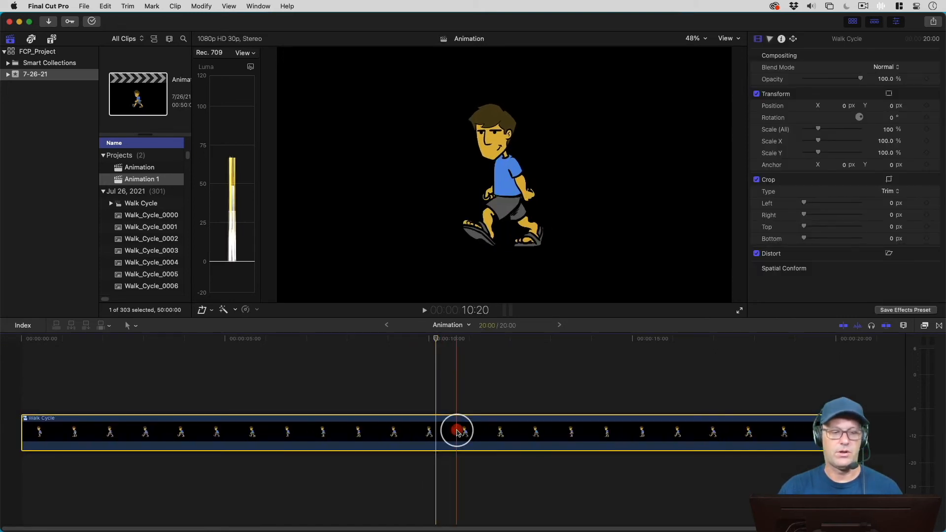
pyautogui.click(355, 394)
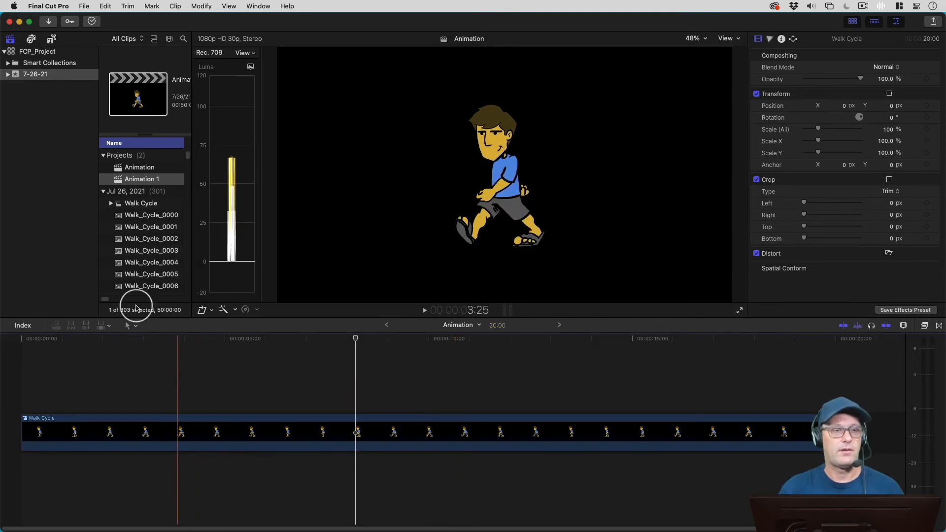
# Add the Clouds background generator beneath the Walk Cycle clip, aligned with the start of the timeline
pyautogui.click(53, 39)
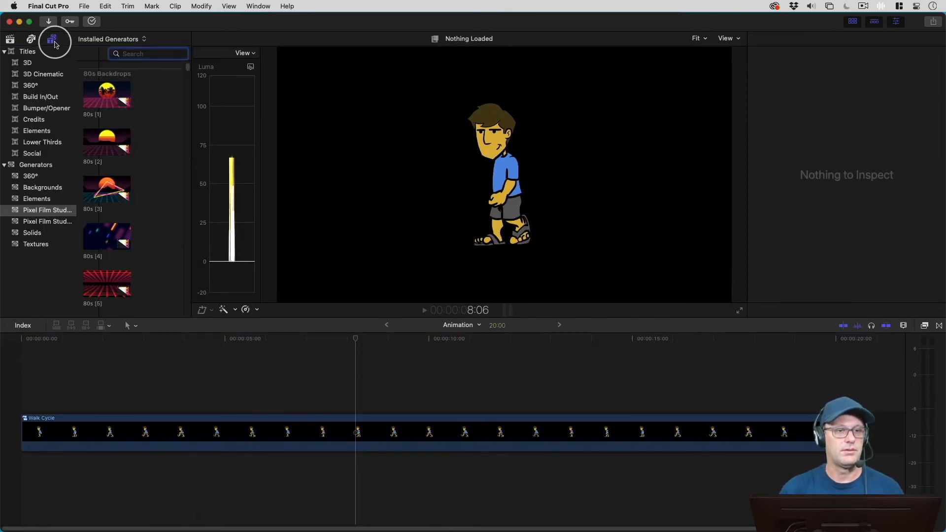
pyautogui.click(45, 187)
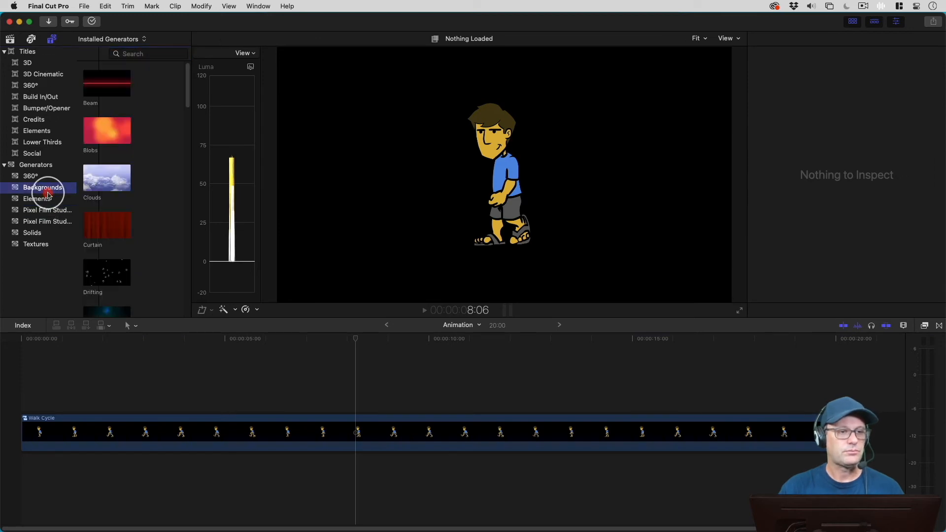
pyautogui.moveTo(104, 190); pyautogui.dragTo(21, 464)
# Play the walk cycle over the clouds from near the start and park the playhead at about 4 seconds
pyautogui.moveTo(41, 339); pyautogui.dragTo(43, 341)
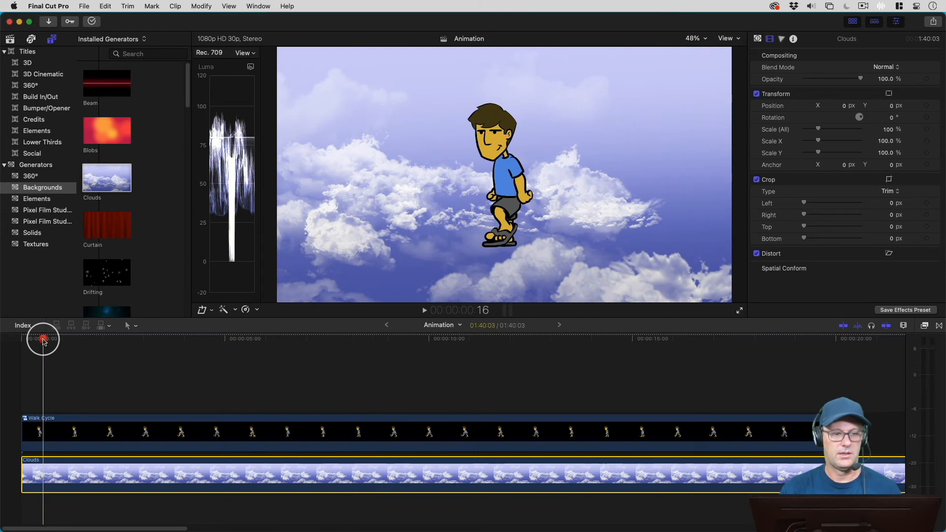
pyautogui.press('space')
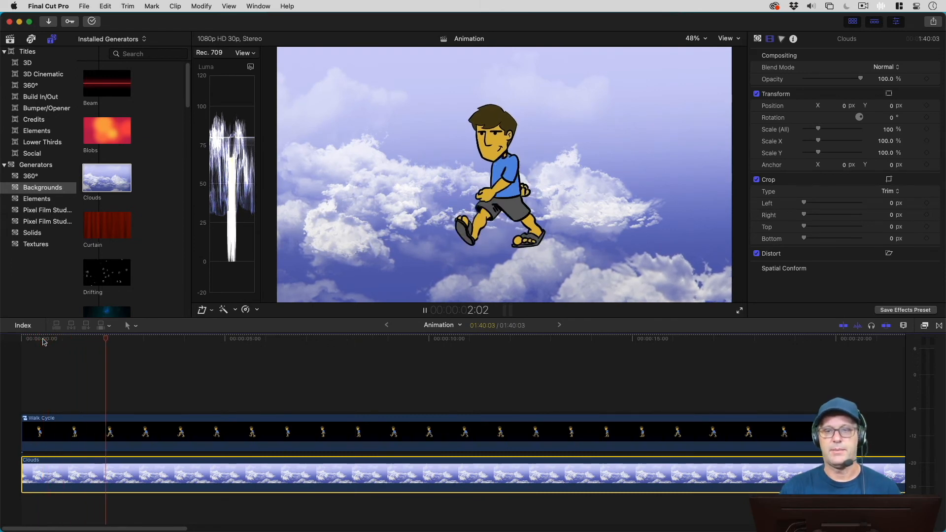
pyautogui.press('space')
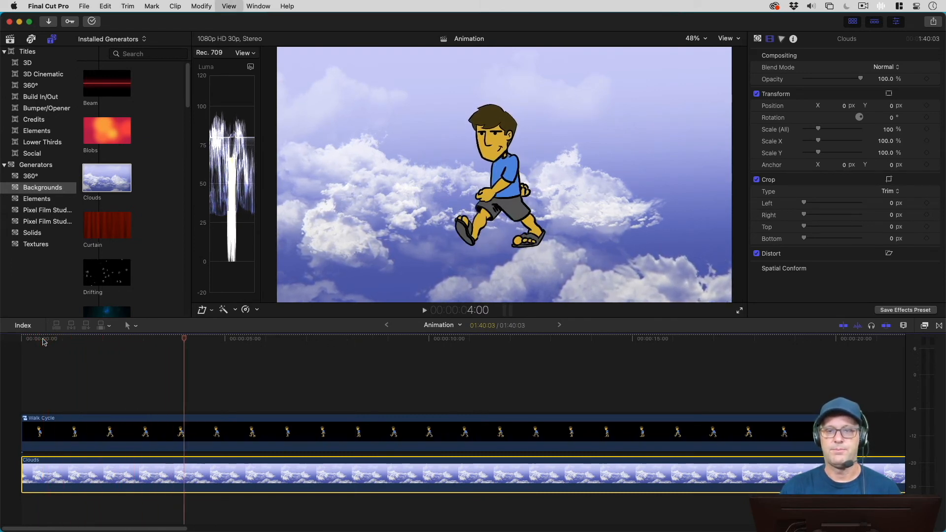
pyautogui.click(190, 338)
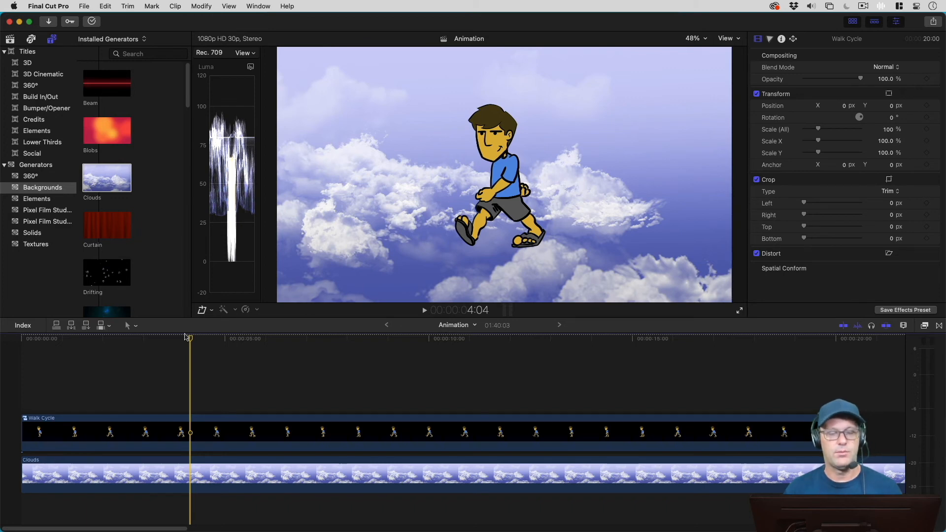
pyautogui.click(186, 337)
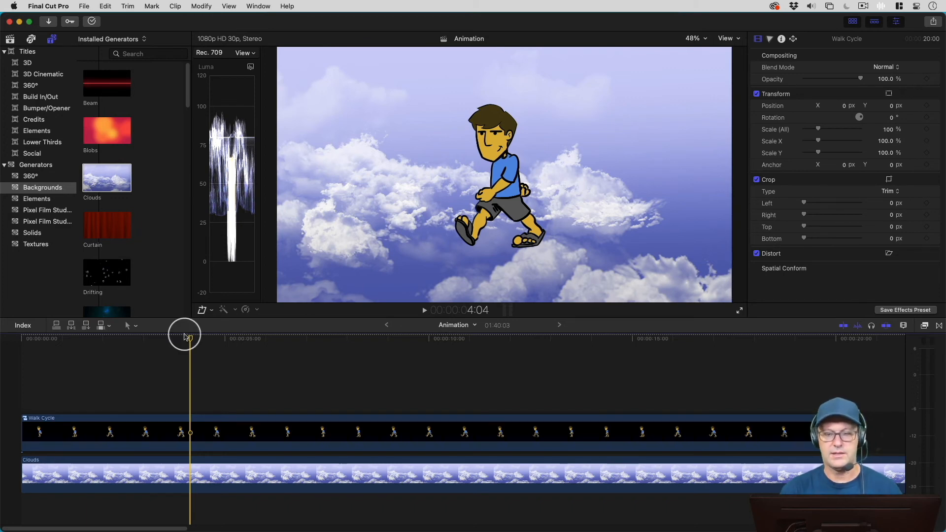
# Switch to Finder, select Walk_Cycle_0000.png in the Walk_Cycle folder, and return to Final Cut Pro
pyautogui.press('super+h')
pyautogui.click(450, 78)
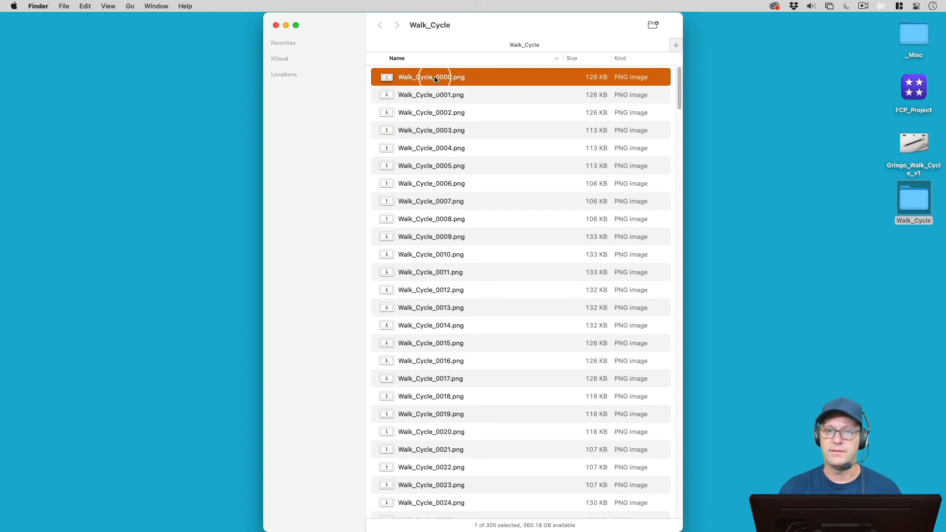
pyautogui.press('super+Tab')
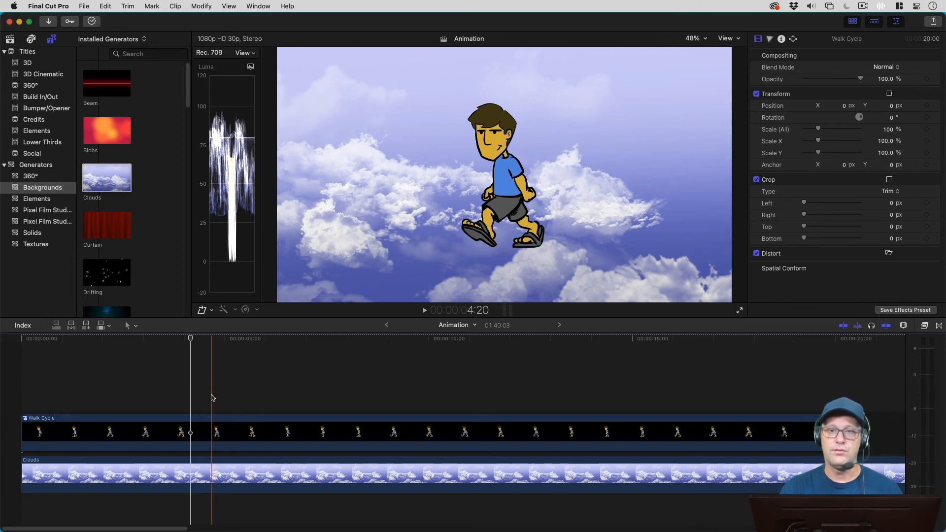
# Select the Walk Cycle compound clip in the timeline and bring back the library browser with the event 7-26-21
pyautogui.rightClick(212, 421)
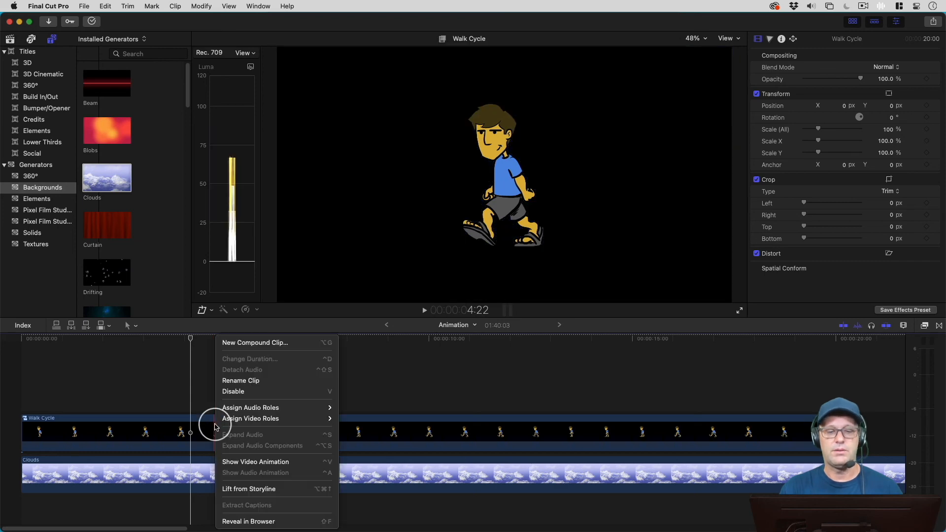
pyautogui.click(441, 367)
pyautogui.click(367, 428)
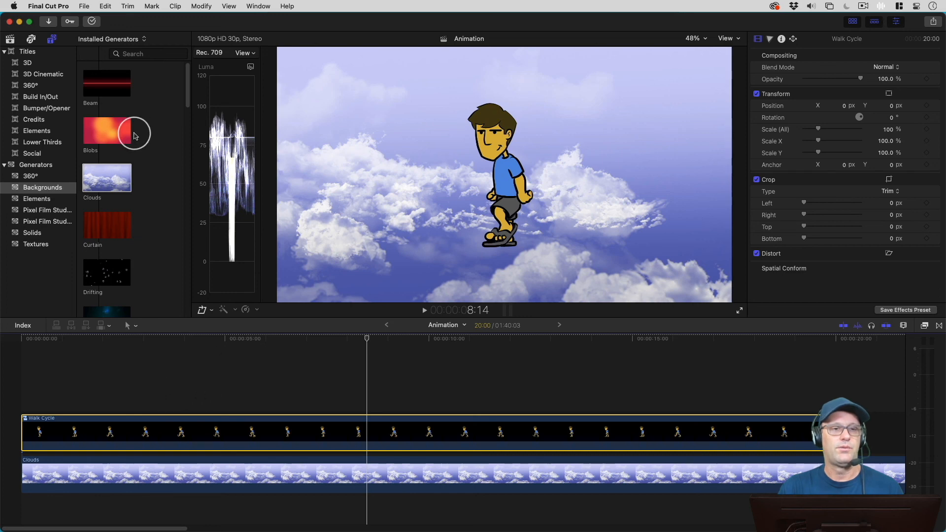
pyautogui.click(9, 41)
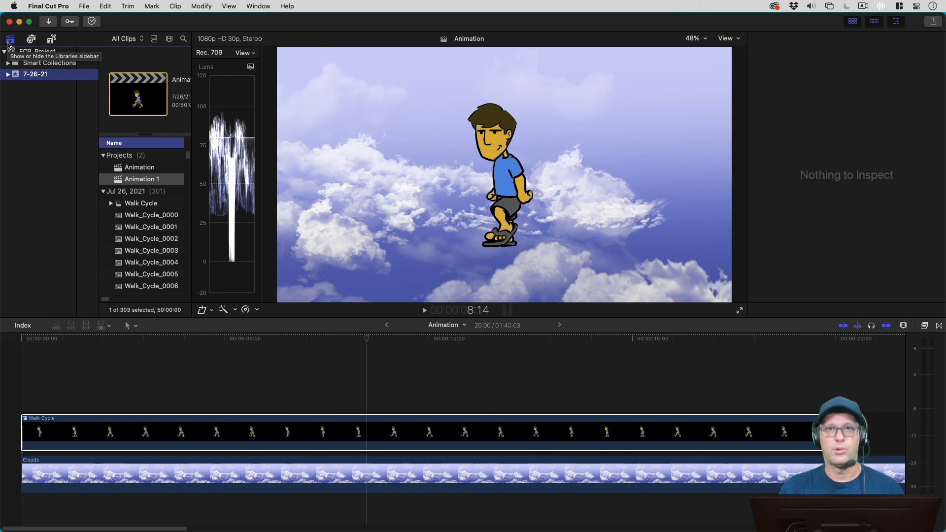
pyautogui.click(658, 129)
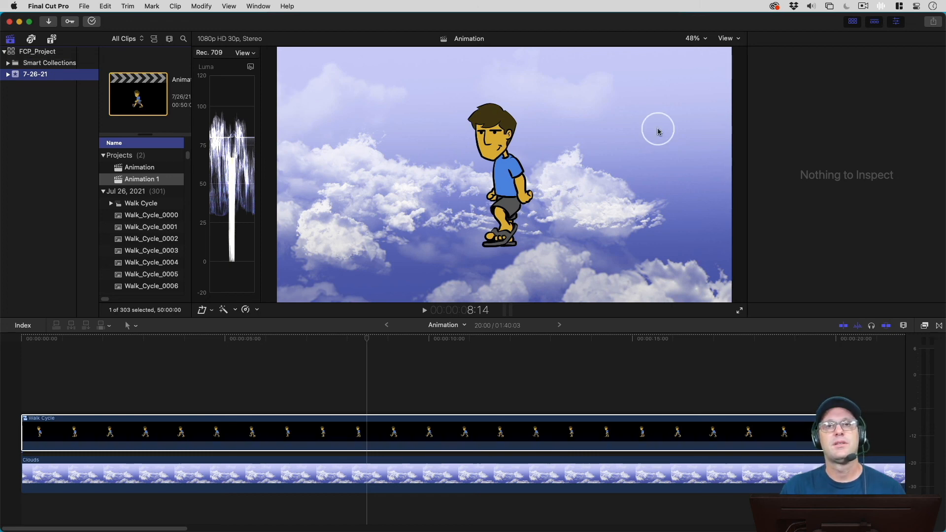